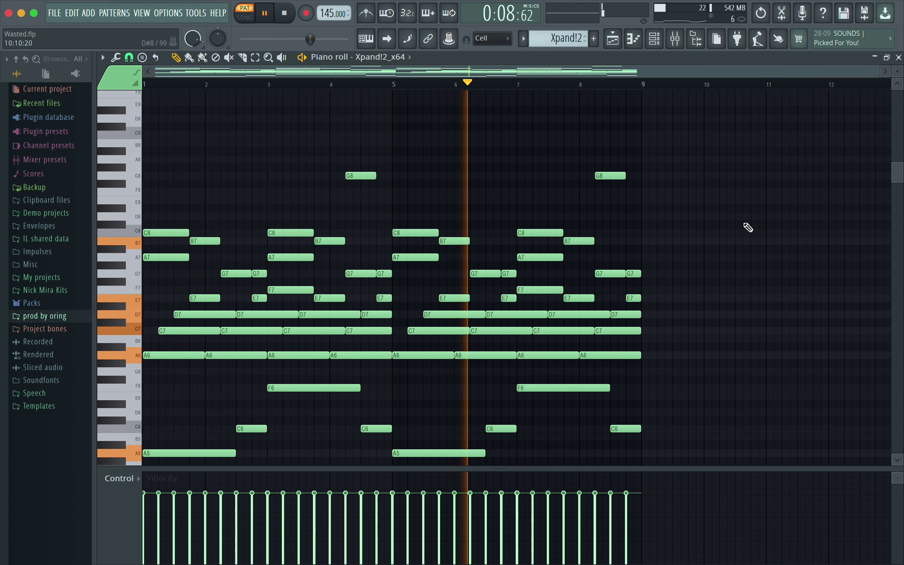
View the Xpand!2_x64 instrument's sound settings from the channel rack, and close them.
{"action": "left_click", "coordinate": [654, 38]}
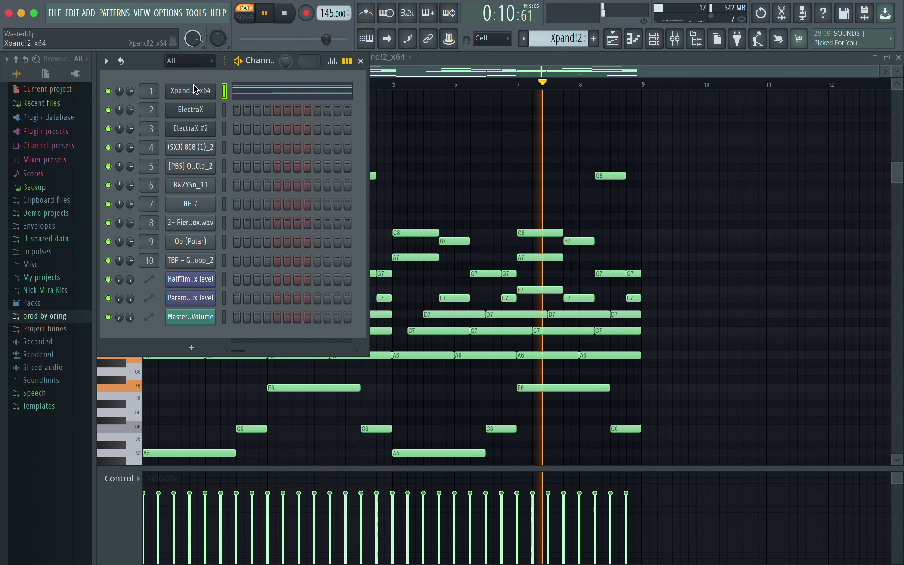
{"action": "left_click", "coordinate": [195, 90]}
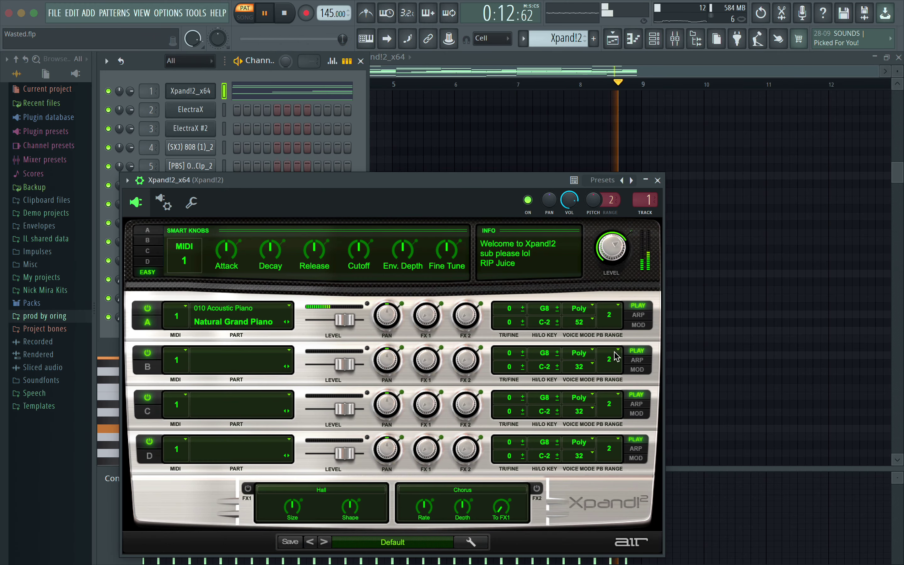
{"action": "left_click", "coordinate": [658, 180]}
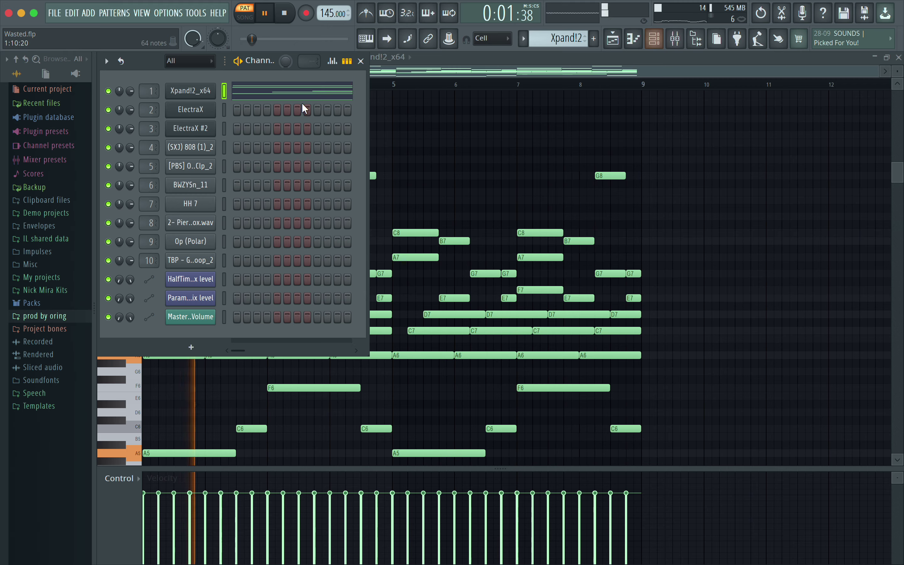
Stop playback, enable the effects on the Xpand!2 mixer track and view its Fruity parametric EQ 2 curve.
{"action": "left_click", "coordinate": [361, 60]}
{"action": "left_click", "coordinate": [674, 39]}
{"action": "key", "text": "space"}
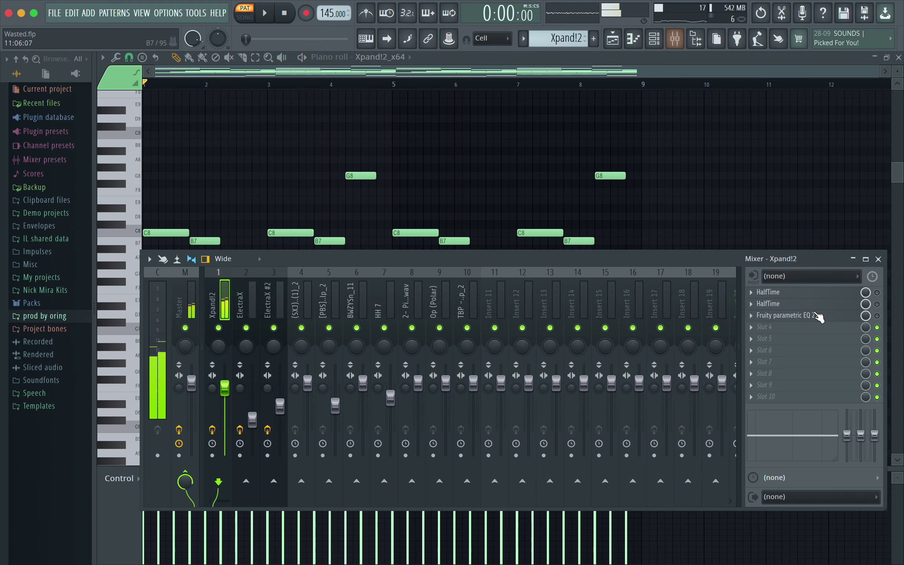
{"action": "left_click", "coordinate": [850, 317]}
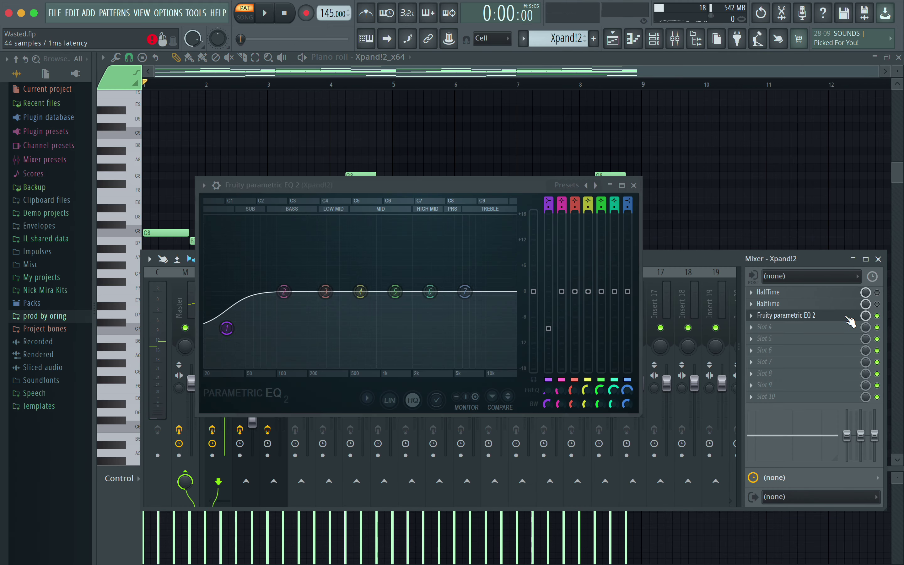
{"action": "left_click", "coordinate": [634, 185]}
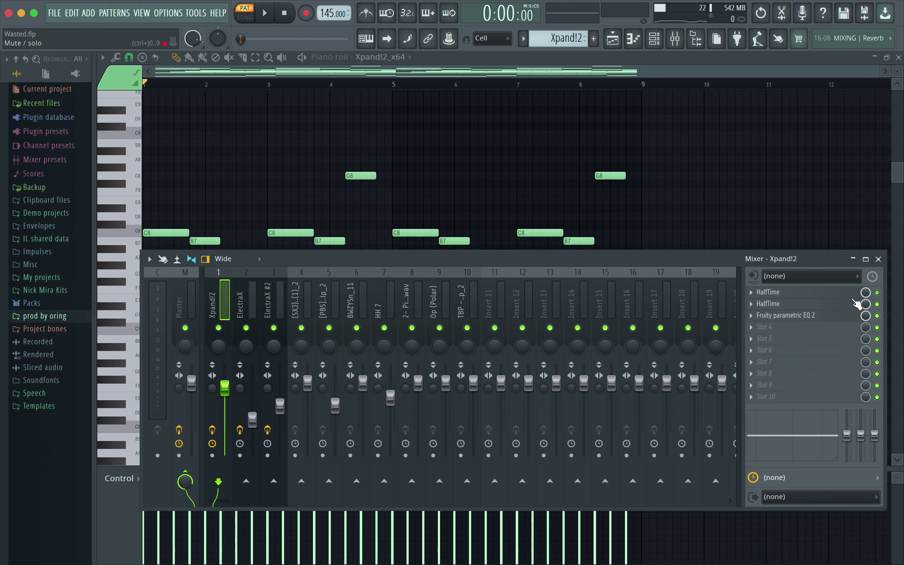
Inspect the settings of the two HalfTime effects on the Xpand!2 mixer track.
{"action": "left_click", "coordinate": [834, 298]}
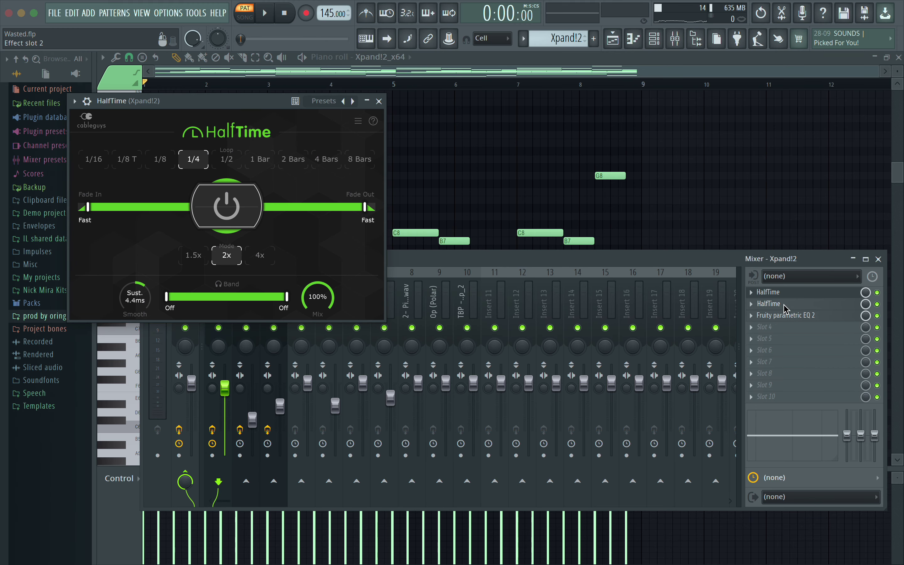
{"action": "left_click", "coordinate": [785, 306]}
{"action": "left_click", "coordinate": [395, 117]}
{"action": "left_click", "coordinate": [379, 101]}
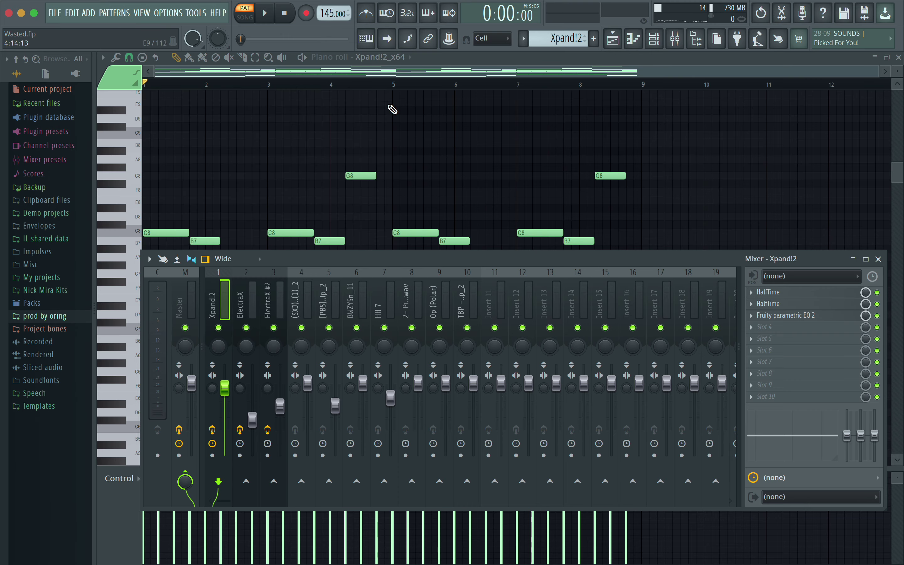
{"action": "left_click", "coordinate": [404, 130]}
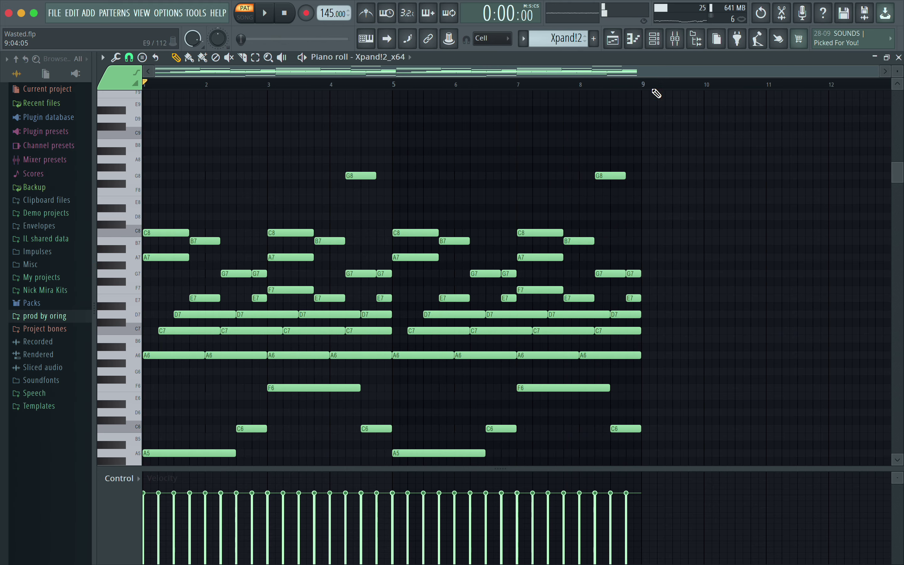
Open the ElectraX channel's notes in the piano roll and play the ElectraX pattern.
{"action": "left_click", "coordinate": [662, 41]}
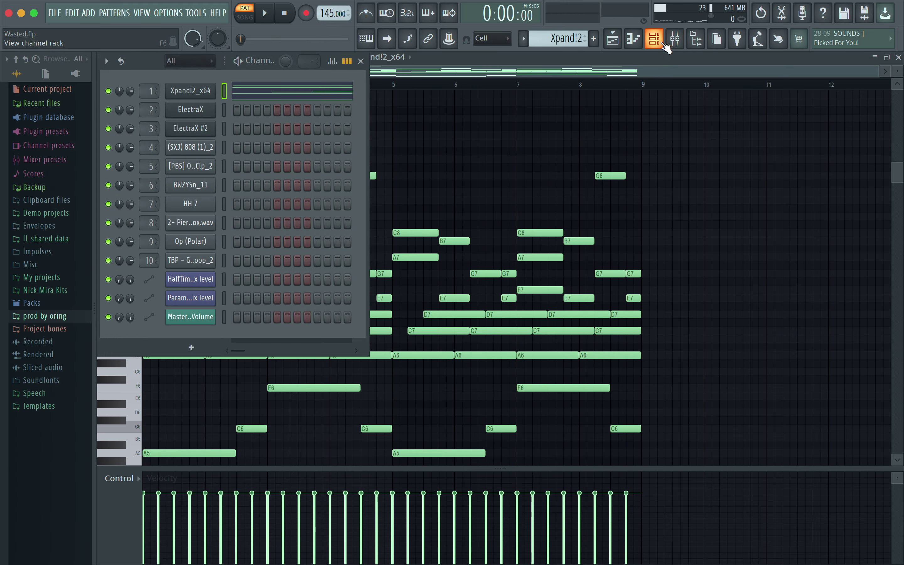
{"action": "right_click", "coordinate": [204, 110]}
{"action": "left_click", "coordinate": [264, 110]}
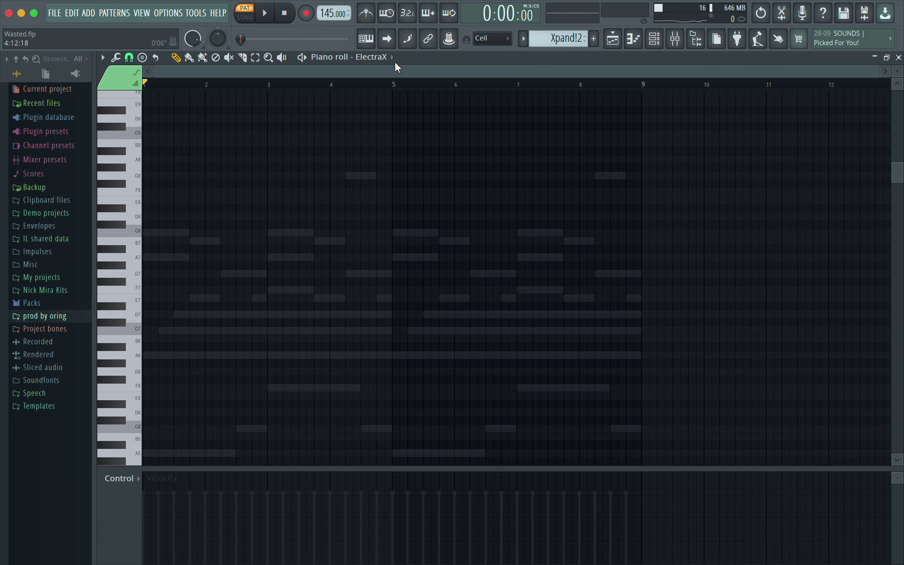
{"action": "scroll", "coordinate": [566, 42], "scroll_direction": "down", "scroll_amount": 1}
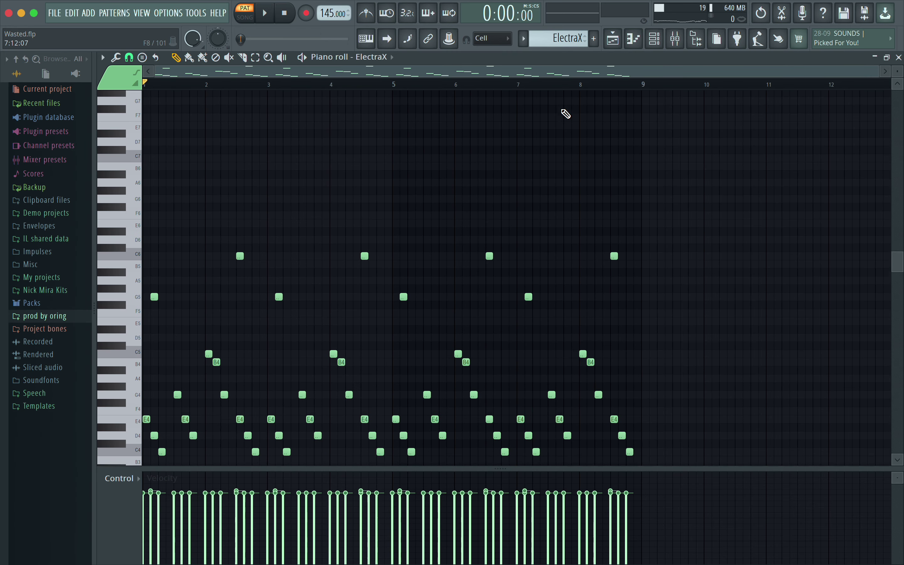
{"action": "scroll", "coordinate": [566, 114], "scroll_direction": "up", "scroll_amount": 4}
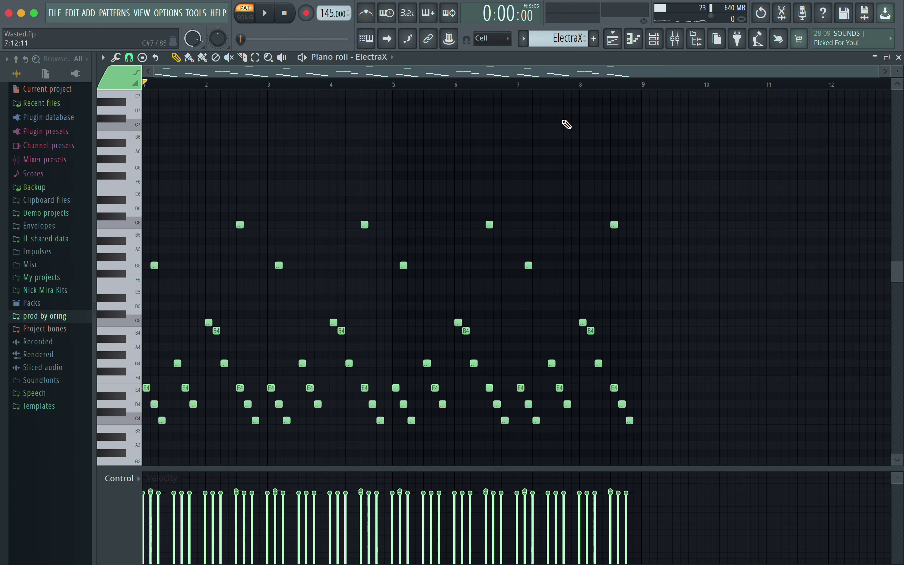
{"action": "key", "text": "space"}
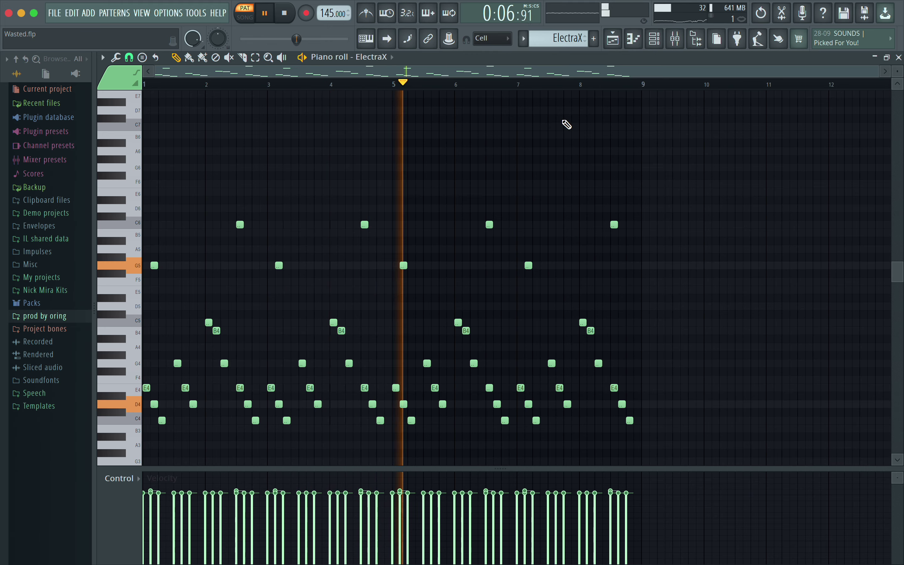
Examine the Fruity parametric EQ 2 curve on the ElectraX mixer track.
{"action": "key", "text": "F9"}
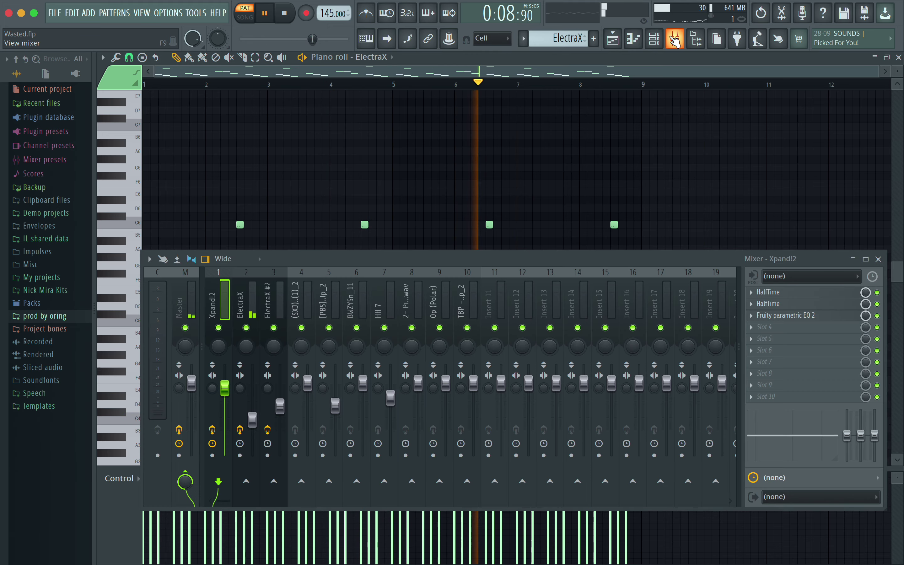
{"action": "left_click", "coordinate": [807, 292]}
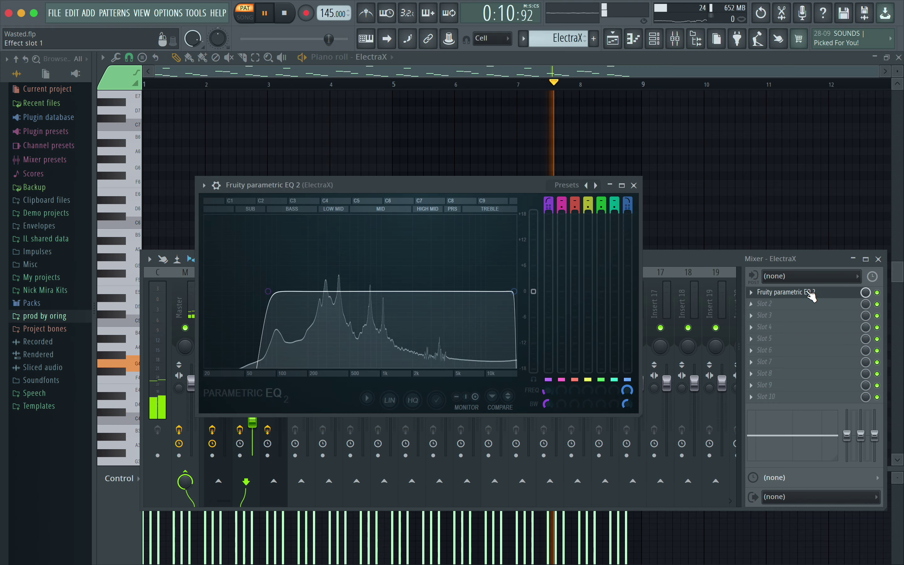
{"action": "left_click", "coordinate": [645, 183]}
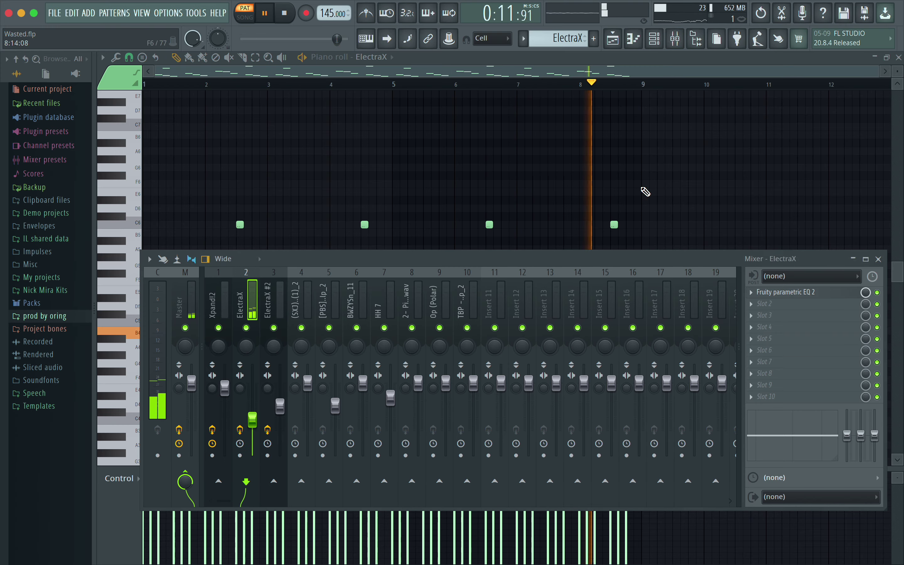
{"action": "left_click", "coordinate": [878, 260]}
View the ElectraX instrument's preset from the channel rack and stop playback.
{"action": "key", "text": "F6"}
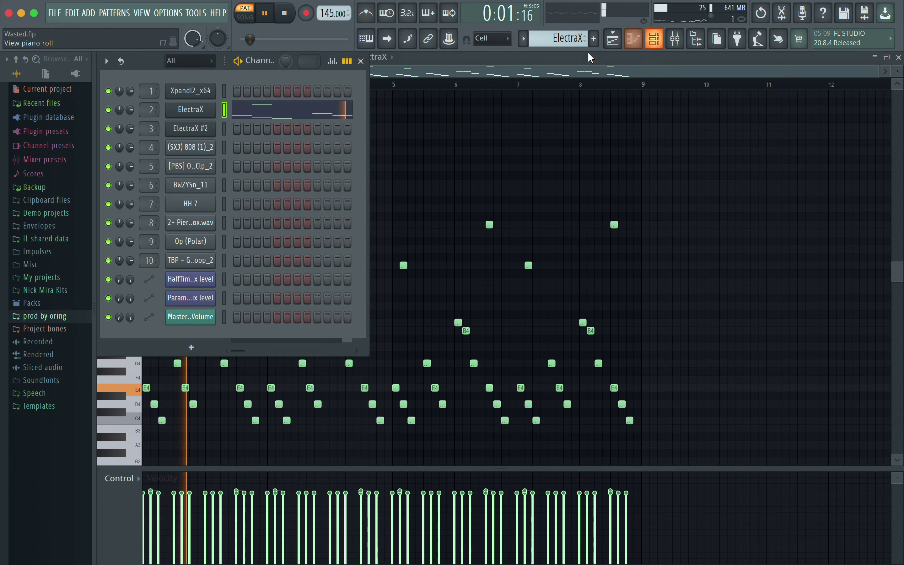
{"action": "left_click", "coordinate": [210, 104]}
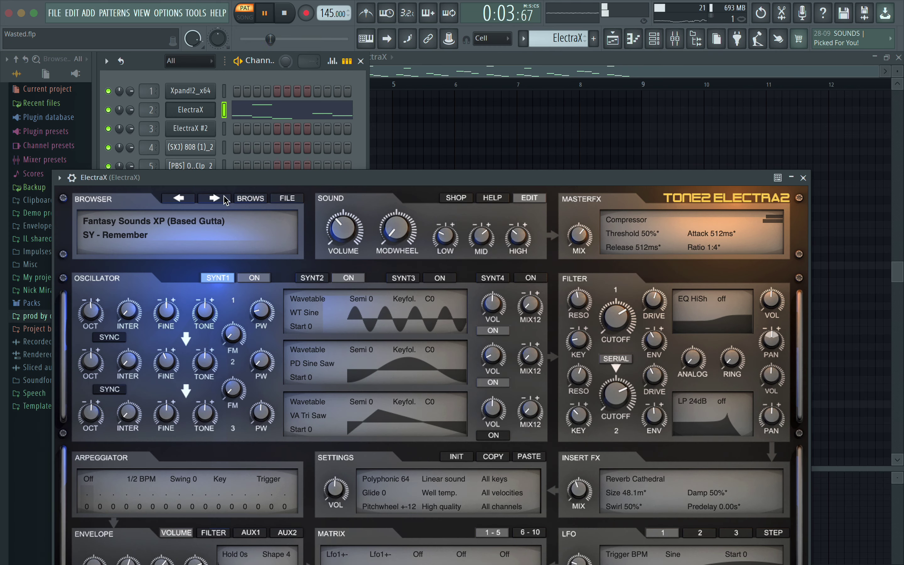
{"action": "left_click", "coordinate": [803, 178]}
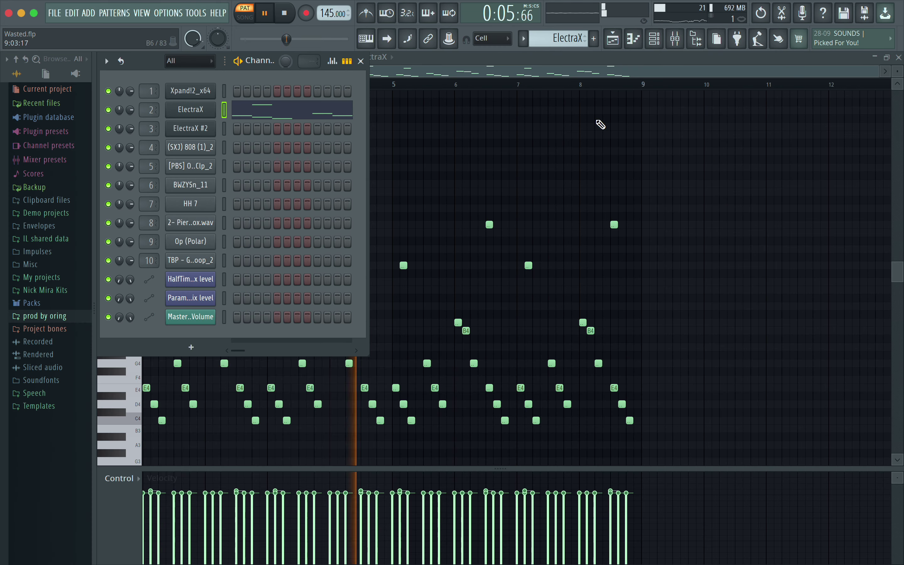
{"action": "left_click", "coordinate": [361, 61]}
{"action": "key", "text": "space"}
Show the ElectraX channel's notes in the ElectraX #3 pattern and play them through once.
{"action": "left_click", "coordinate": [378, 57]}
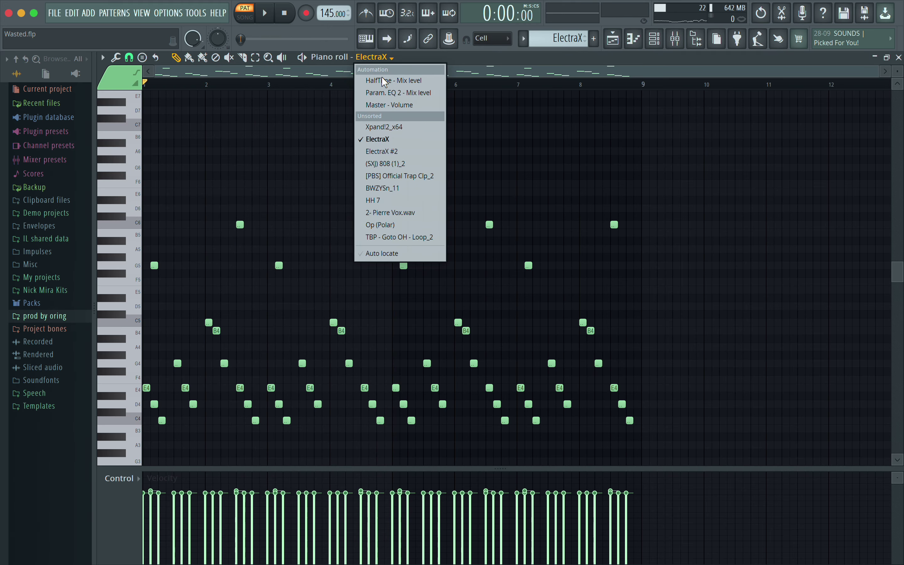
{"action": "left_click", "coordinate": [405, 151]}
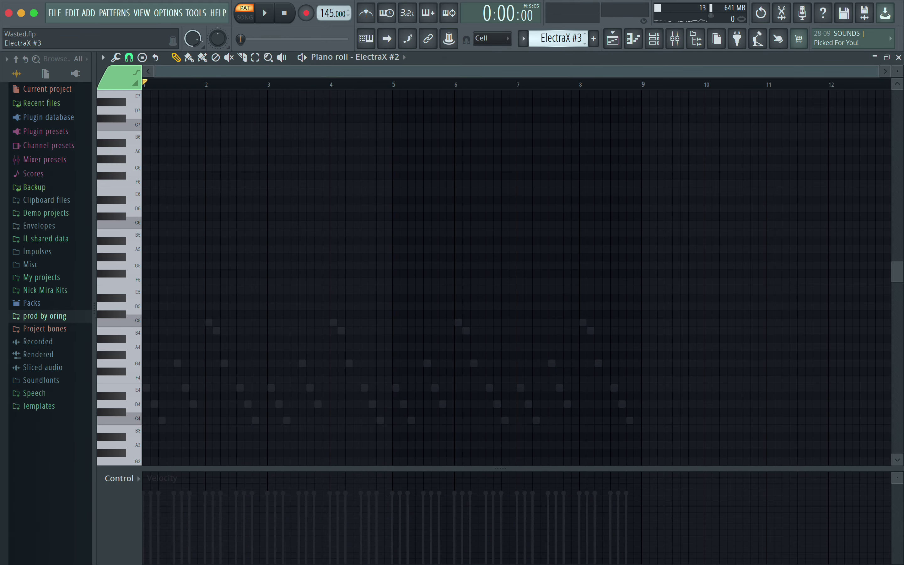
{"action": "left_click", "coordinate": [379, 57]}
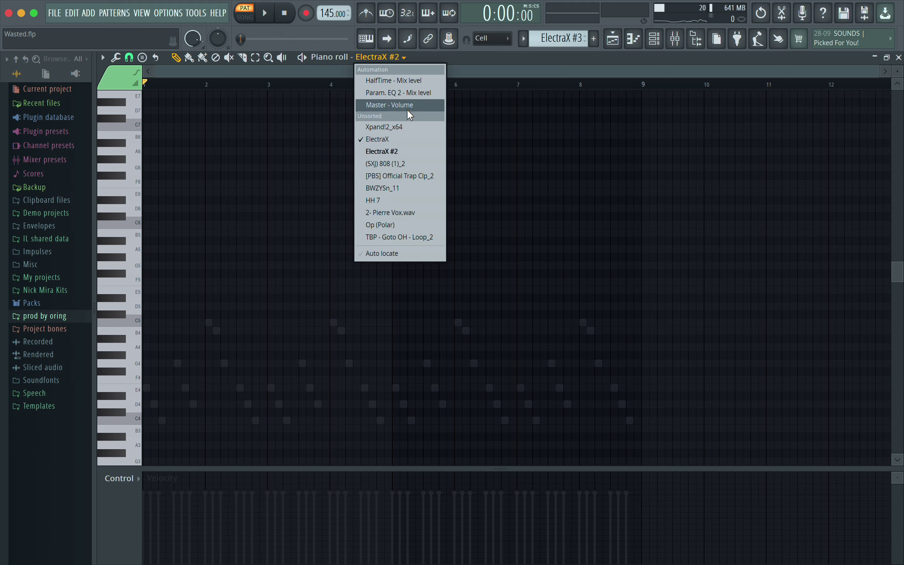
{"action": "left_click", "coordinate": [400, 139]}
{"action": "key", "text": "space"}
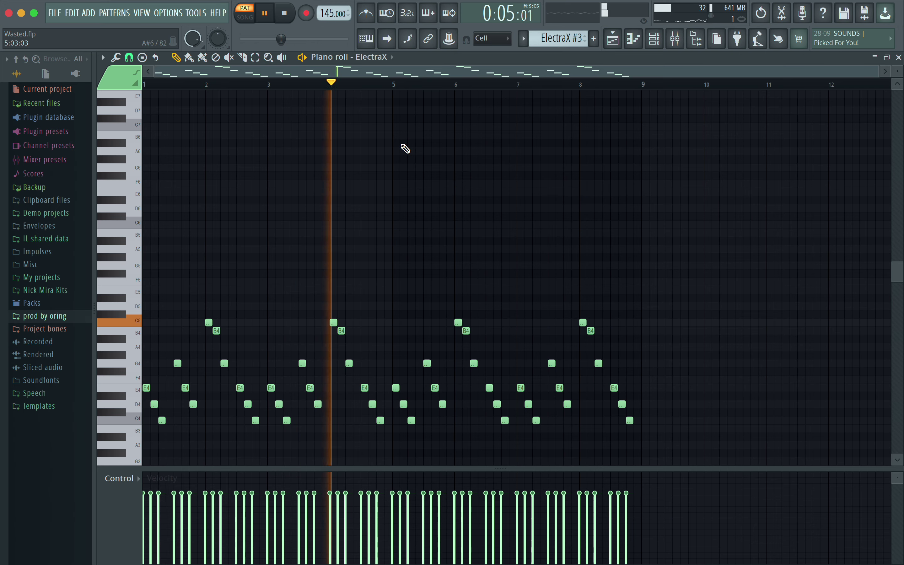
{"action": "key", "text": "space"}
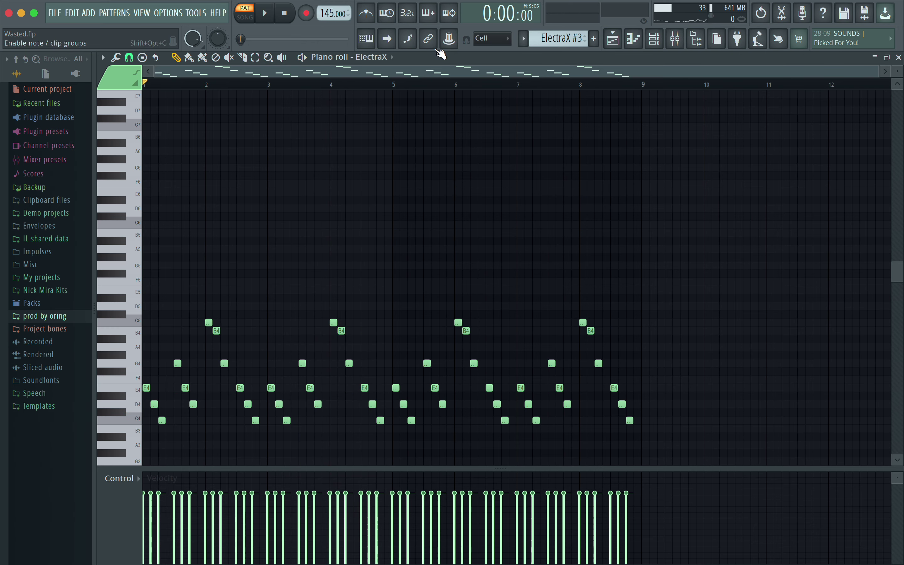
Switch to the ElectraX #2 pattern and show the ElectraX #2 channel's notes in the piano roll.
{"action": "scroll", "coordinate": [566, 34], "scroll_direction": "up", "scroll_amount": 1}
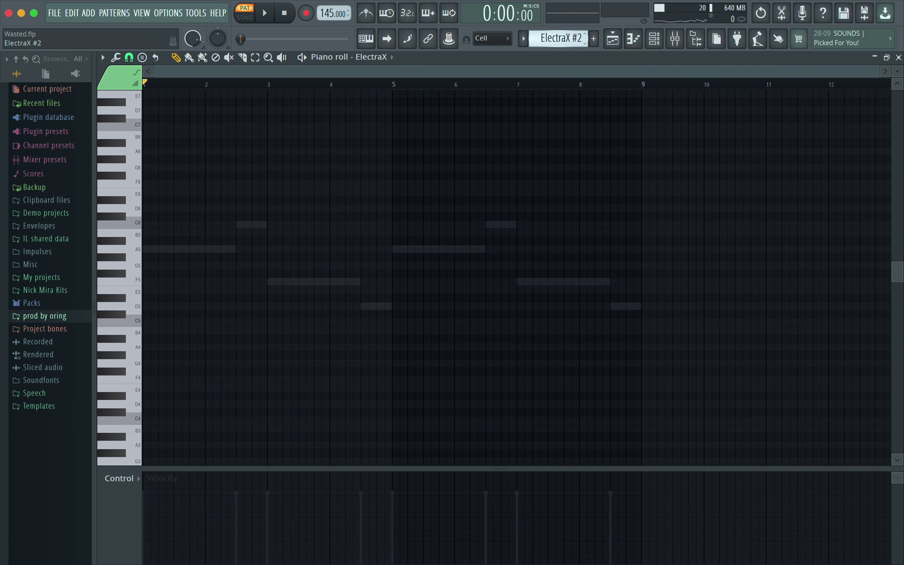
{"action": "left_click", "coordinate": [387, 59]}
{"action": "left_click", "coordinate": [396, 153]}
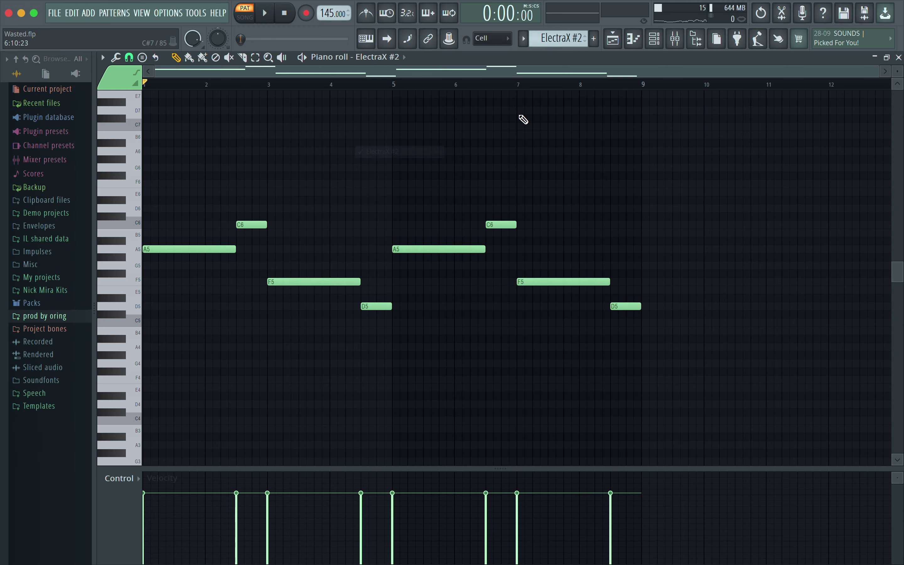
Examine the Fruity parametric EQ 2 curve on the ElectraX #2 mixer track during playback.
{"action": "left_click", "coordinate": [676, 39]}
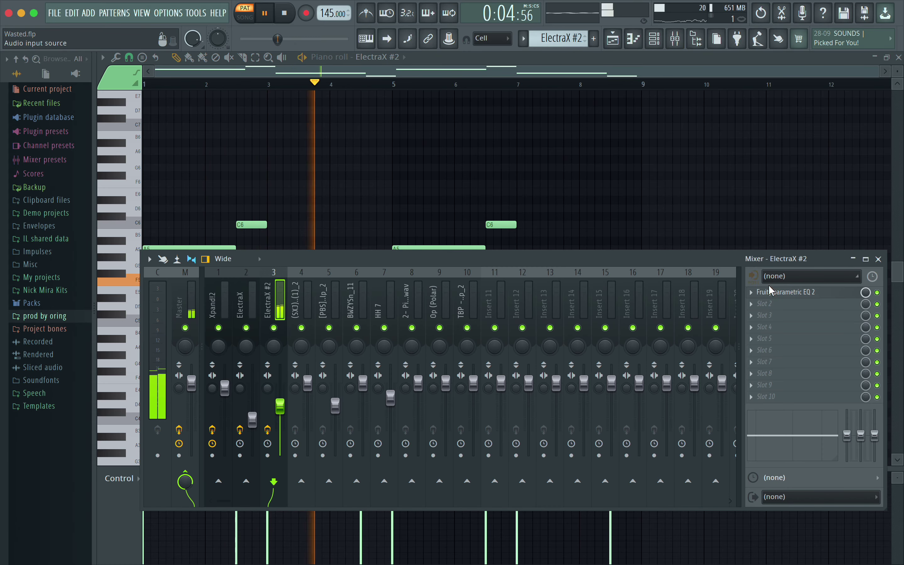
{"action": "left_click", "coordinate": [770, 292]}
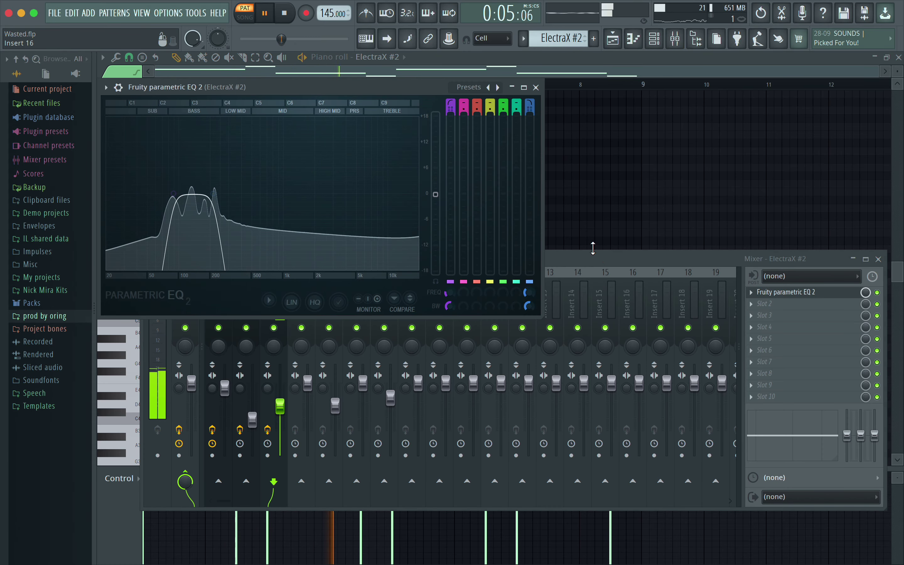
{"action": "left_click", "coordinate": [536, 88]}
{"action": "left_click", "coordinate": [879, 258]}
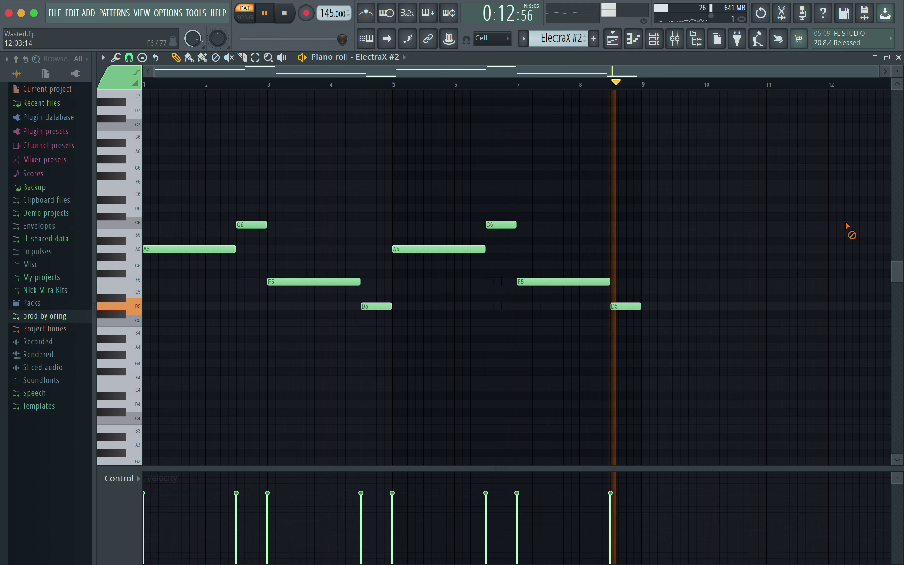
Switch to the (SXJ) 808 (1)_2 pattern and review its notes in the piano roll.
{"action": "left_click", "coordinate": [658, 44]}
{"action": "left_click", "coordinate": [659, 43]}
{"action": "scroll", "coordinate": [562, 30], "scroll_direction": "down", "scroll_amount": 1}
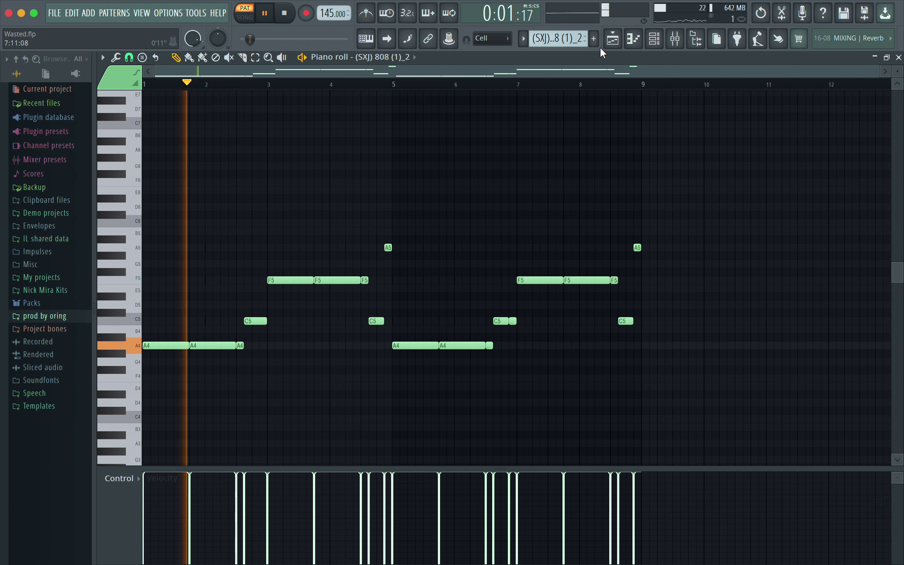
Play the [PBS] Official Trap Clp_2 pattern and inspect the clap's mixer track equalizer.
{"action": "scroll", "coordinate": [564, 41], "scroll_direction": "down", "scroll_amount": 1}
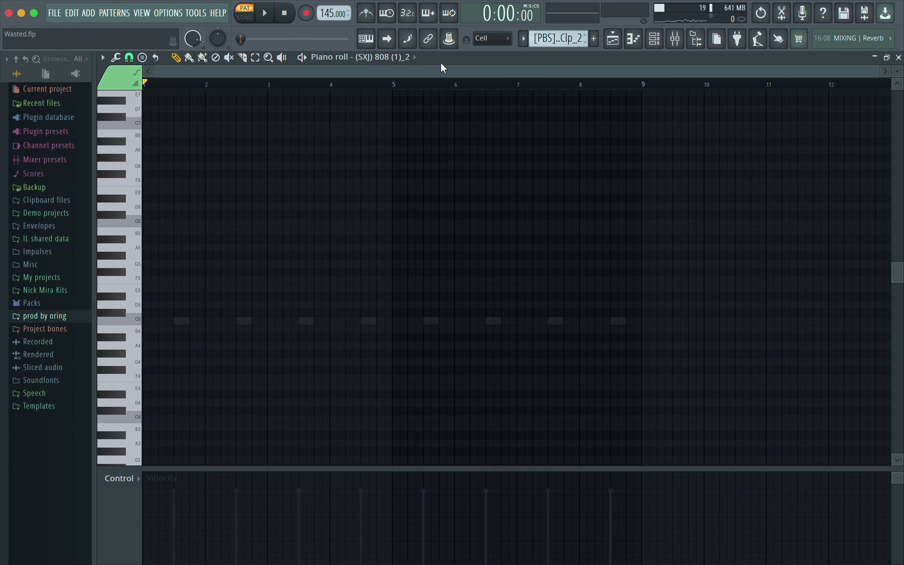
{"action": "key", "text": "space"}
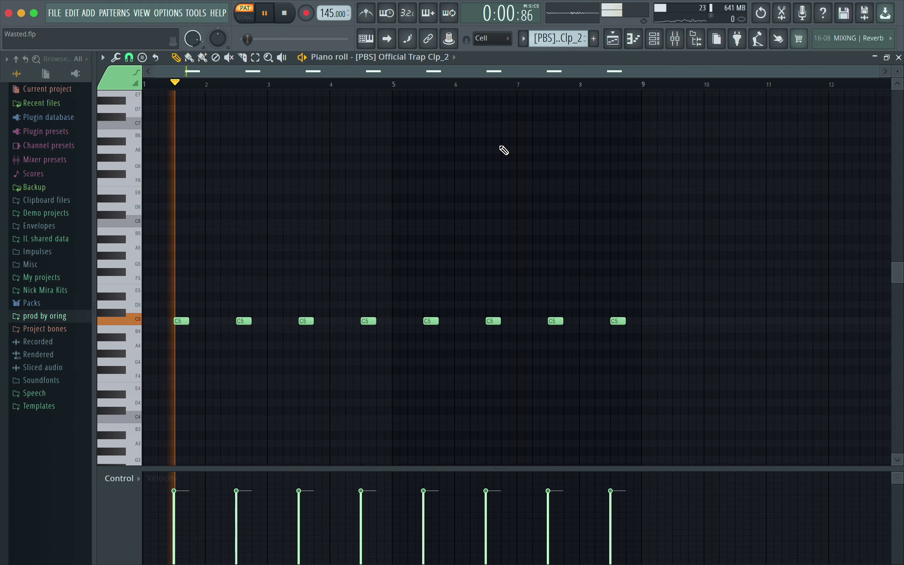
{"action": "left_click", "coordinate": [675, 38]}
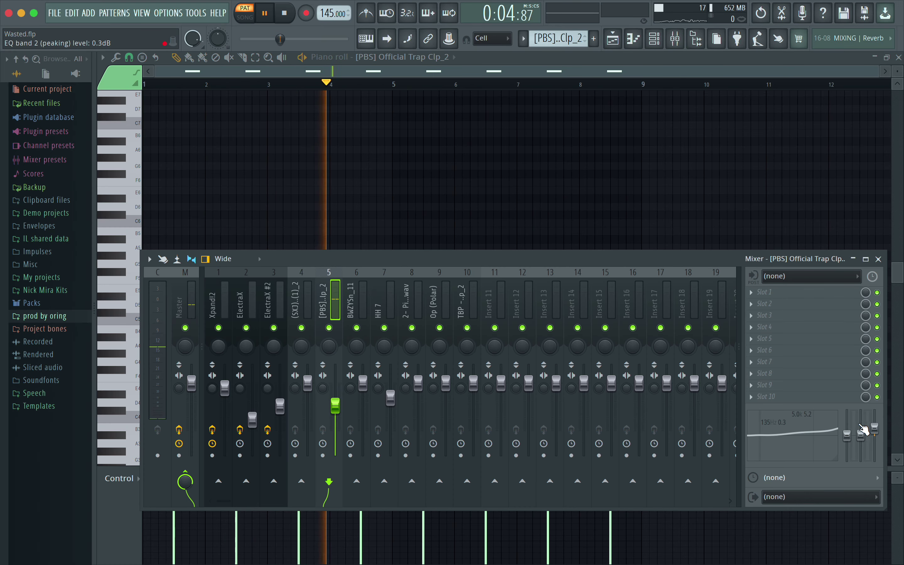
{"action": "left_click", "coordinate": [883, 259]}
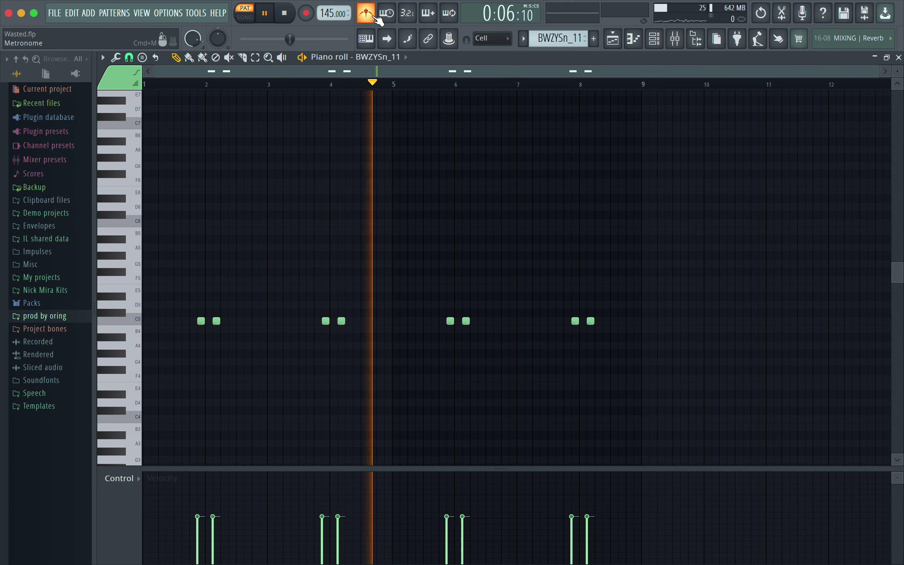
Switch the piano roll to the HH 7 channel and play its hi-hat pattern.
{"action": "left_click", "coordinate": [405, 57]}
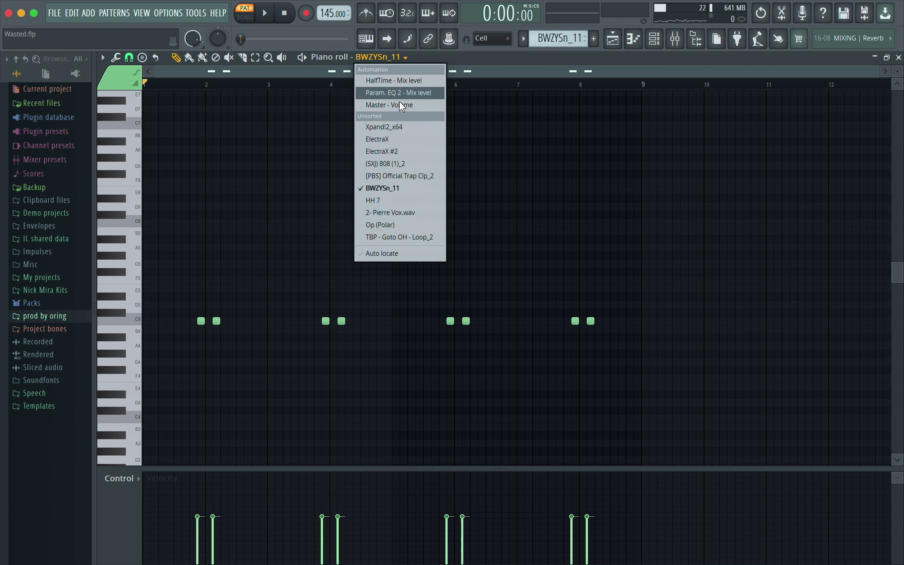
{"action": "left_click", "coordinate": [401, 201]}
{"action": "scroll", "coordinate": [563, 37], "scroll_direction": "up", "scroll_amount": 1}
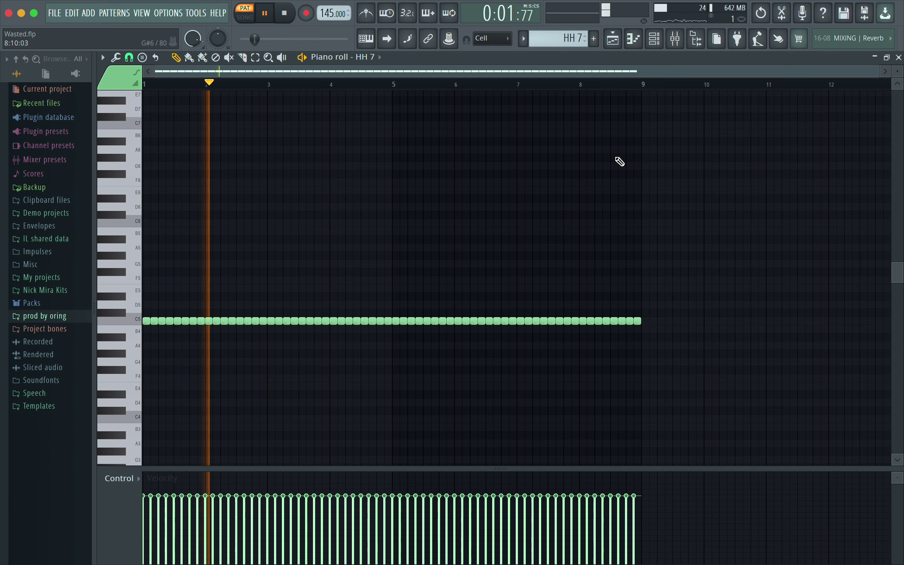
{"action": "key", "text": "XF86AudioRaiseVolume"}
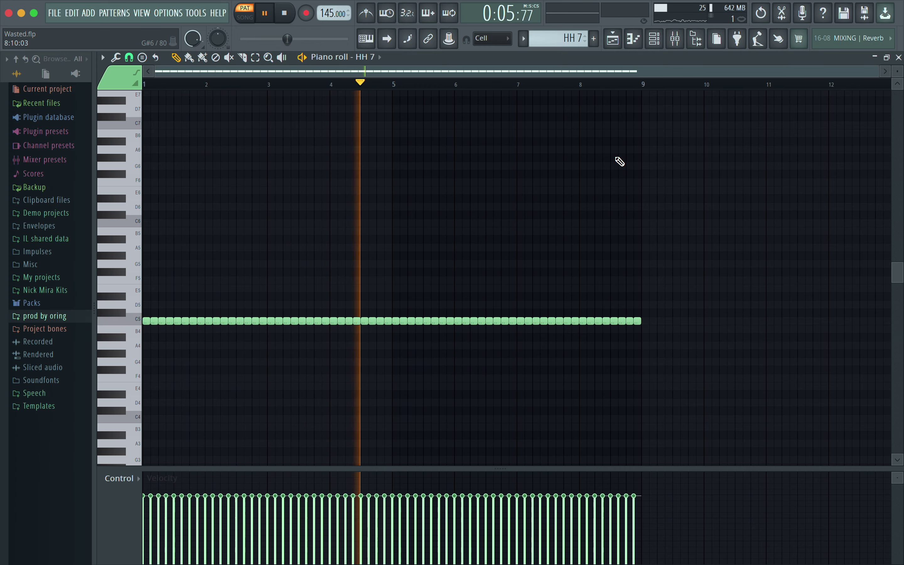
Play the HH 7 #2 pattern and review its hi-hat notes, including the roll near the end.
{"action": "key", "text": "space"}
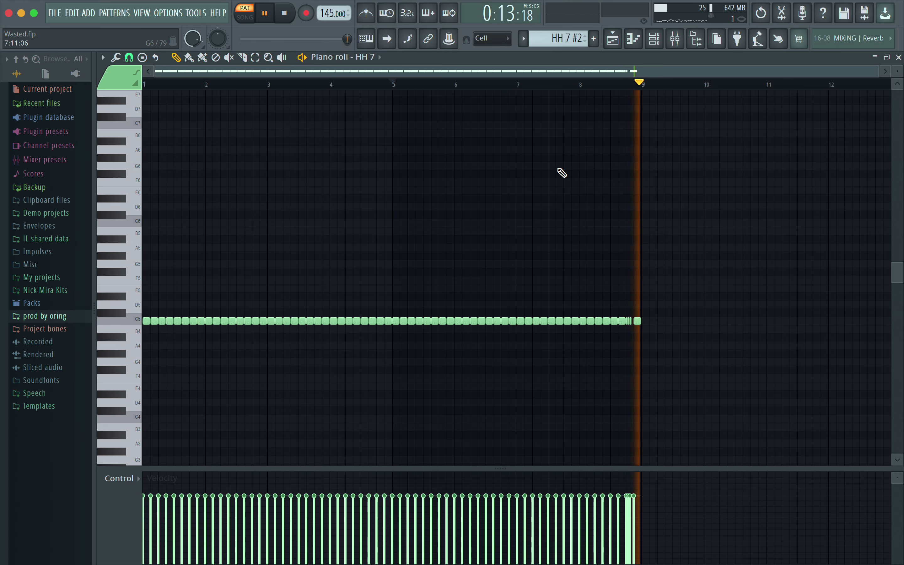
{"action": "key", "text": "space"}
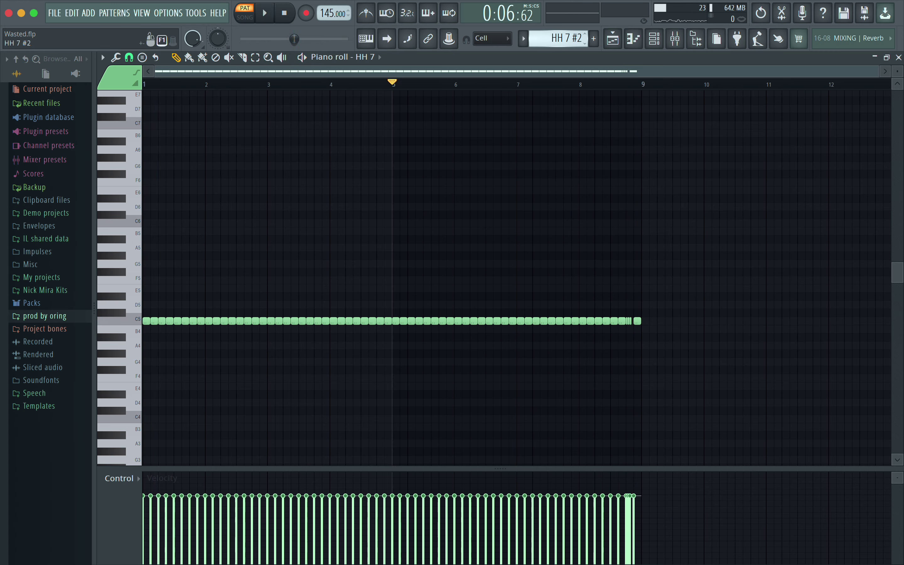
{"action": "key", "text": "ctrl+z"}
Show the 2- Pierre Vox.wav channel's notes in the piano roll and play its pattern.
{"action": "key", "text": "space"}
{"action": "left_click", "coordinate": [677, 215]}
{"action": "right_click", "coordinate": [677, 215]}
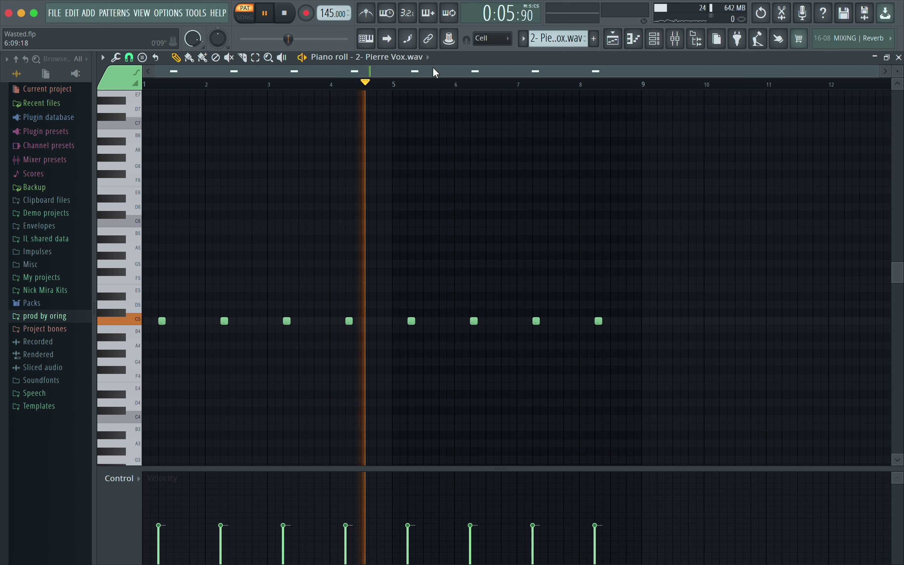
{"action": "key", "text": "space"}
Switch the piano roll to the Op (Polar) channel and play its pattern.
{"action": "left_click", "coordinate": [388, 57]}
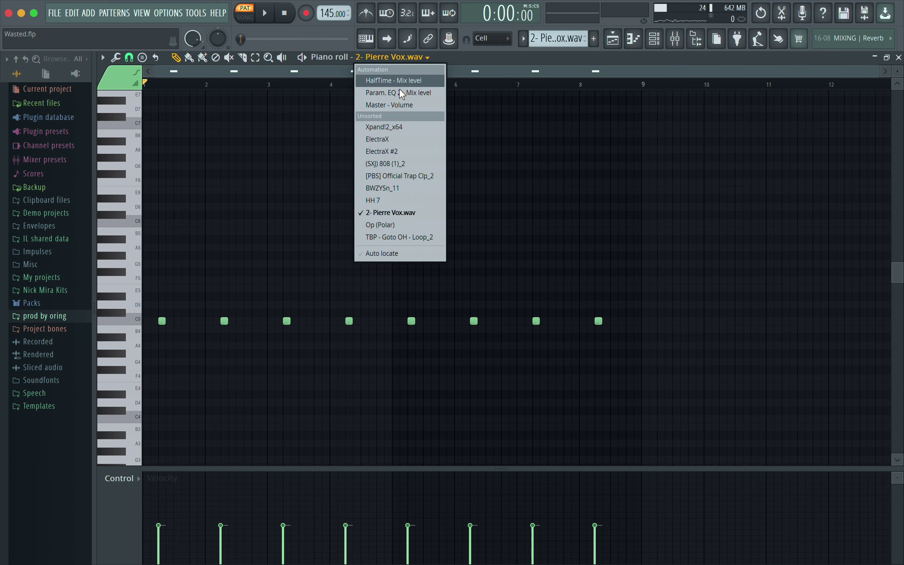
{"action": "left_click", "coordinate": [374, 225]}
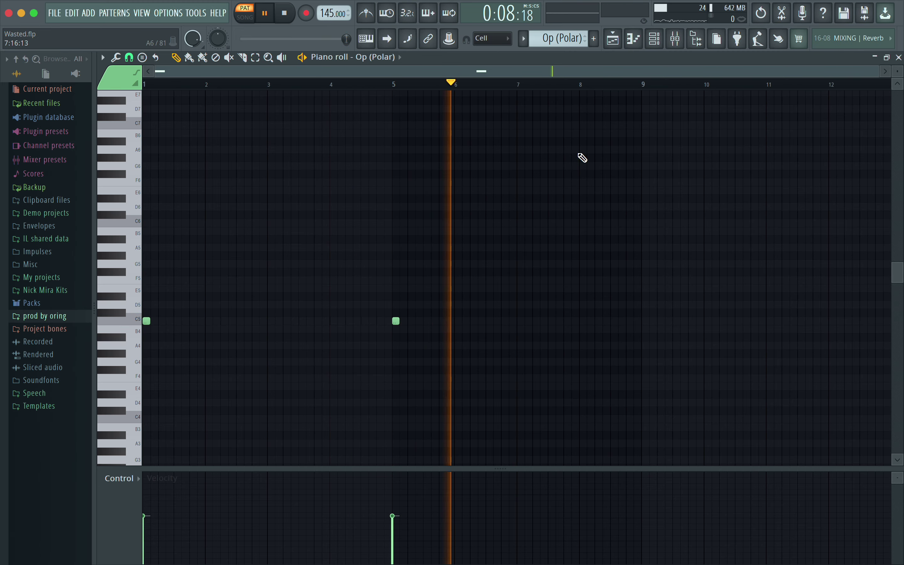
{"action": "left_click", "coordinate": [356, 62]}
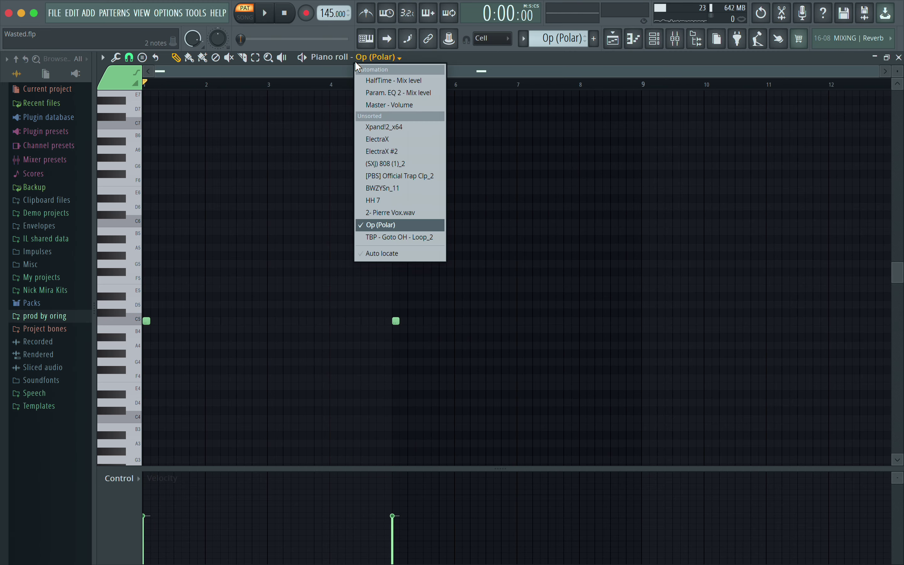
{"action": "left_click", "coordinate": [412, 224]}
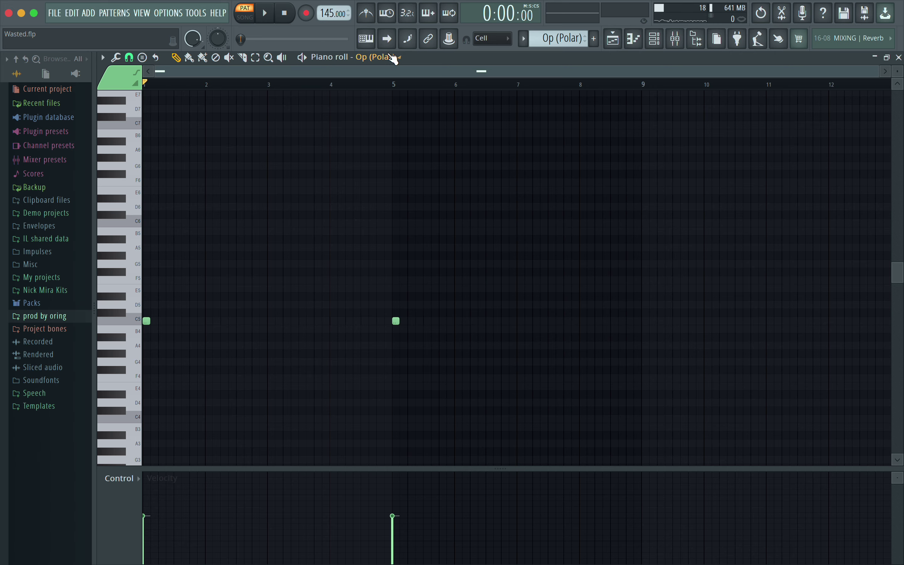
Switch to the TBP - Goto OH - Loop_2 channel and play its open-hat notes in the piano roll.
{"action": "left_click", "coordinate": [395, 58]}
{"action": "left_click", "coordinate": [411, 237]}
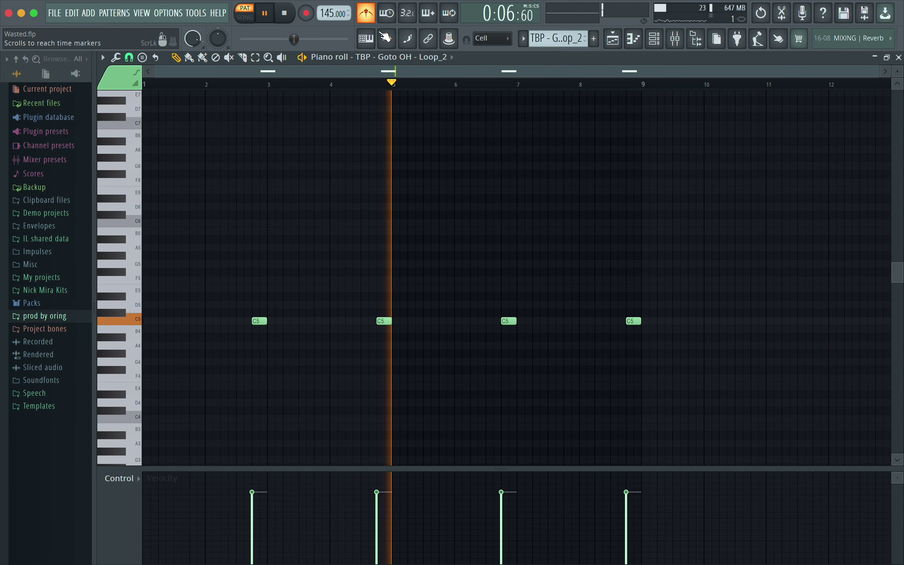
{"action": "key", "text": "space"}
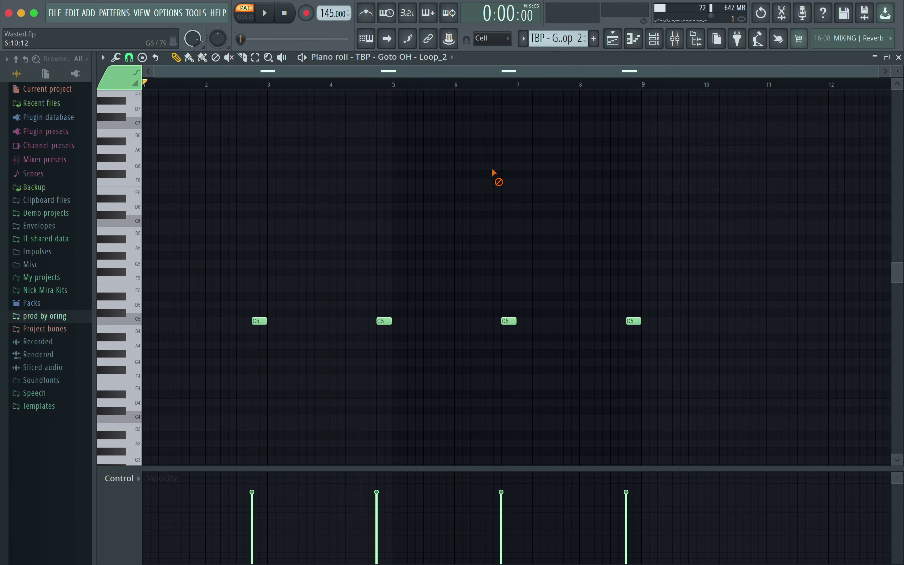
Return from the piano roll to the playlist and play the whole selected arrangement in song mode.
{"action": "left_click", "coordinate": [898, 57]}
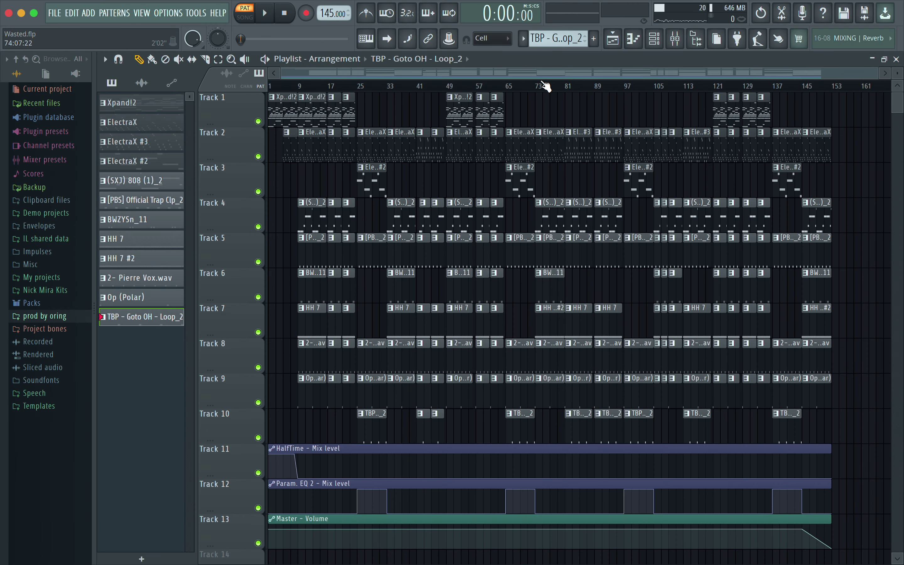
{"action": "key", "text": "l"}
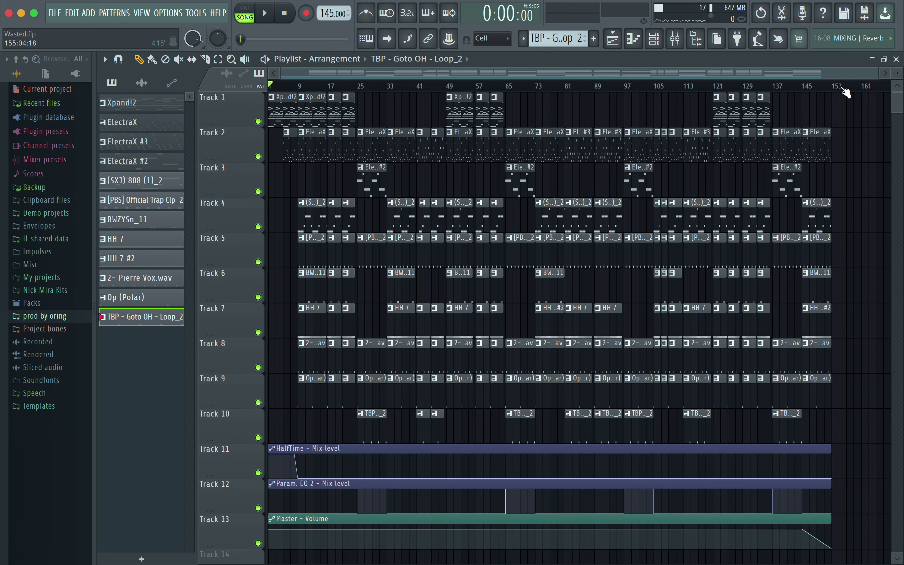
{"action": "key", "text": "ctrl+a"}
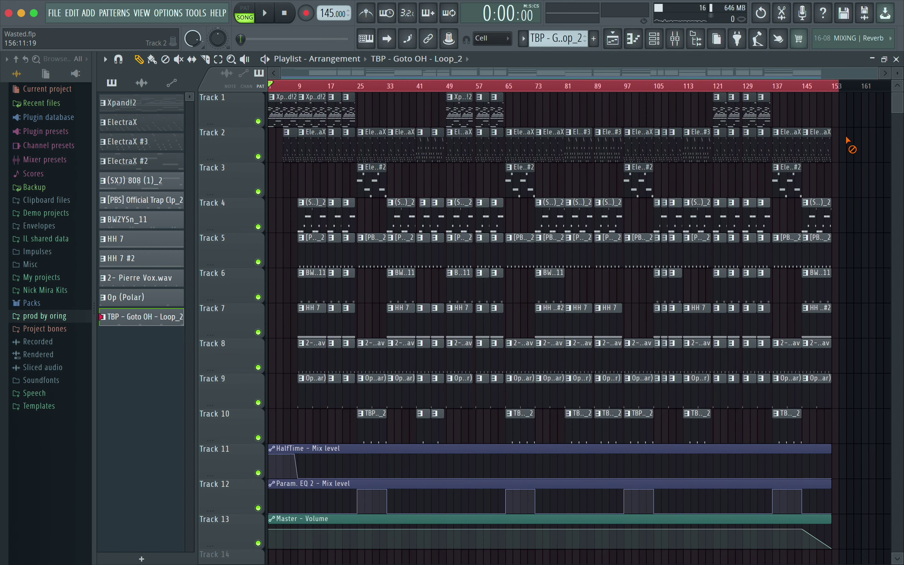
{"action": "key", "text": "space"}
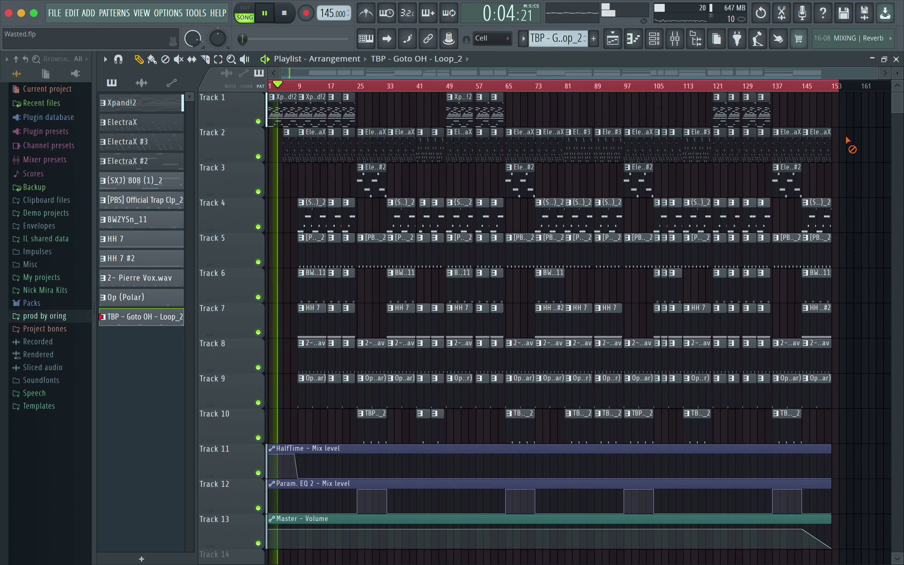
Check the effect slots of the individual mixer tracks during playback, ending on the Master track.
{"action": "left_click", "coordinate": [675, 39]}
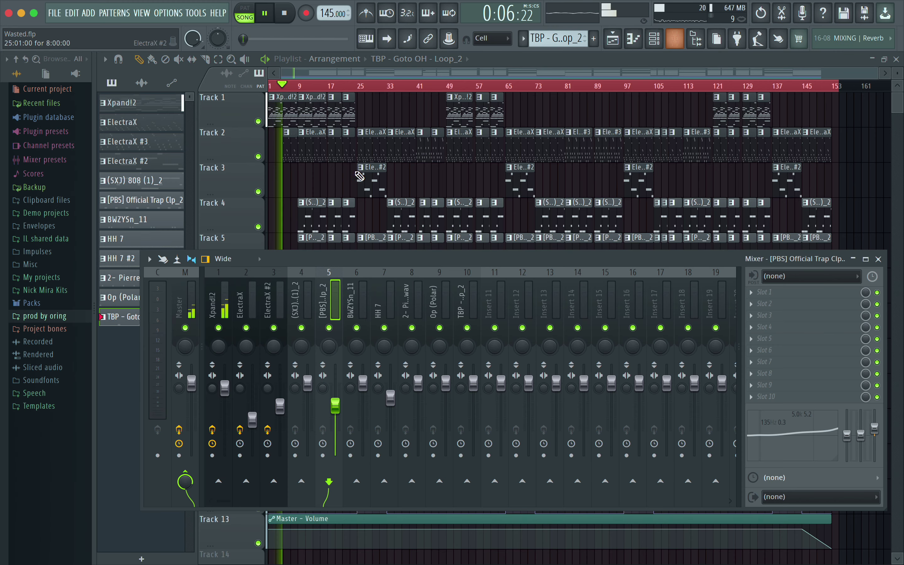
{"action": "left_click", "coordinate": [299, 300]}
{"action": "left_click", "coordinate": [381, 300]}
{"action": "left_click", "coordinate": [437, 301]}
{"action": "left_click", "coordinate": [465, 301]}
{"action": "left_click", "coordinate": [325, 301]}
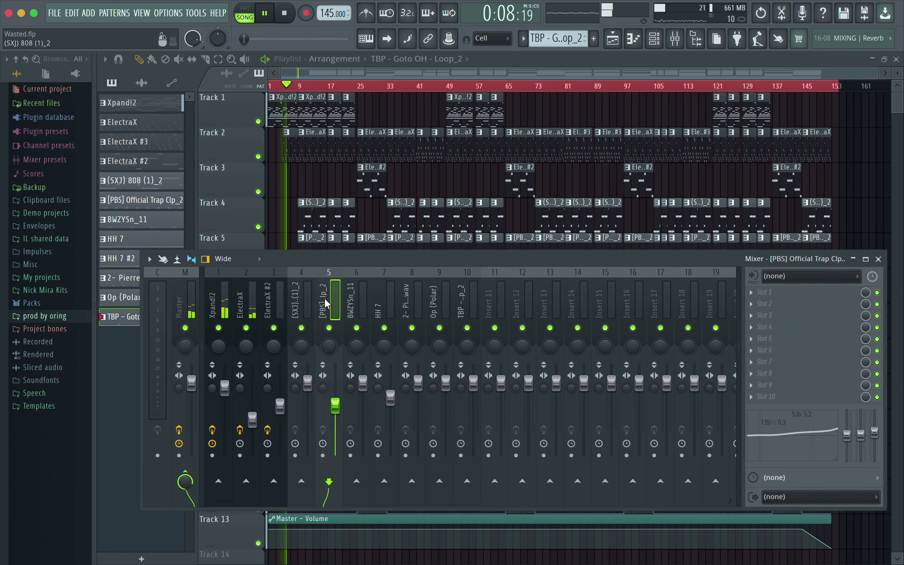
{"action": "left_click", "coordinate": [215, 301]}
{"action": "left_click", "coordinate": [185, 301]}
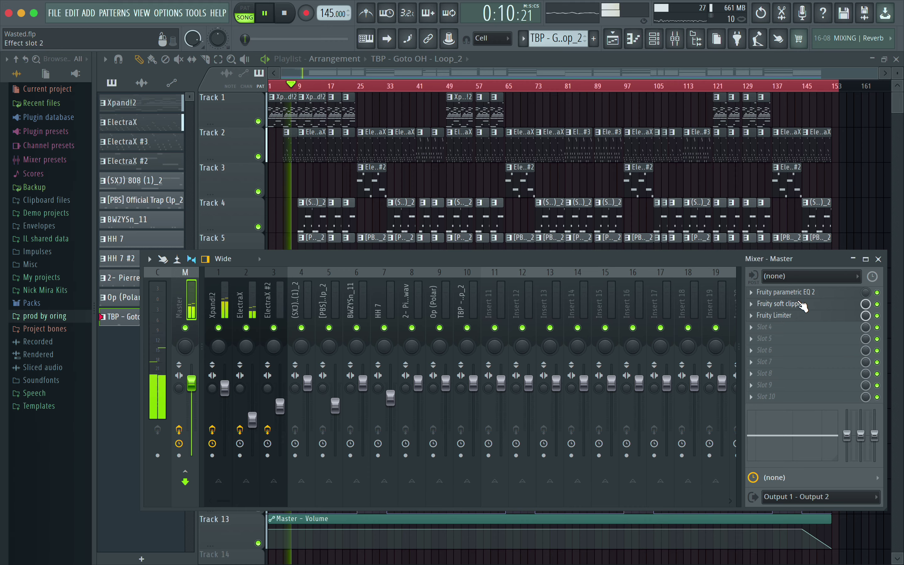
Inspect the Master track's Fruity soft clipper, Fruity parametric EQ 2 and Fruity Limiter settings.
{"action": "left_click", "coordinate": [803, 304]}
{"action": "left_click", "coordinate": [810, 294]}
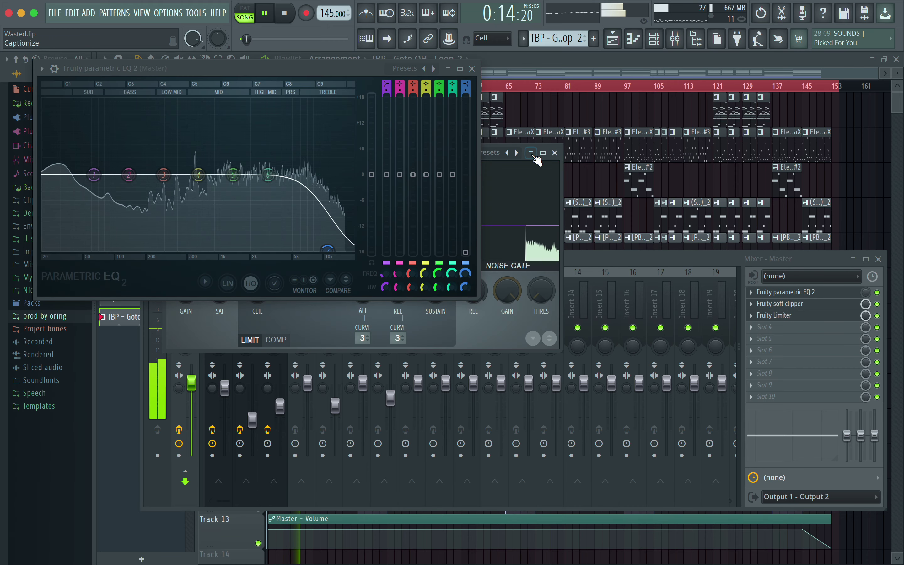
{"action": "left_click", "coordinate": [784, 316]}
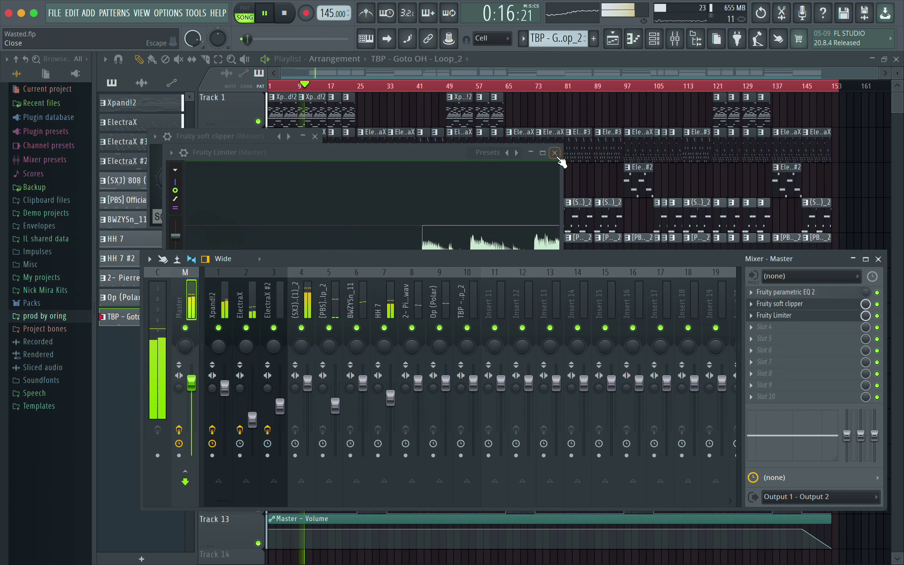
{"action": "left_click", "coordinate": [554, 152]}
{"action": "left_click", "coordinate": [784, 303]}
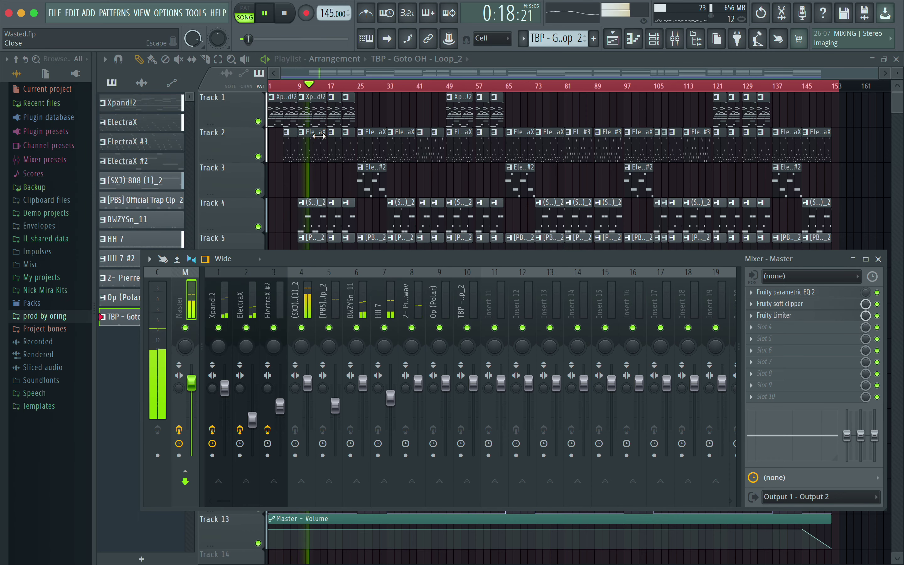
Close the mixer and follow the arrangement's playback in the playlist up to the closing Master volume fade.
{"action": "left_click", "coordinate": [878, 258]}
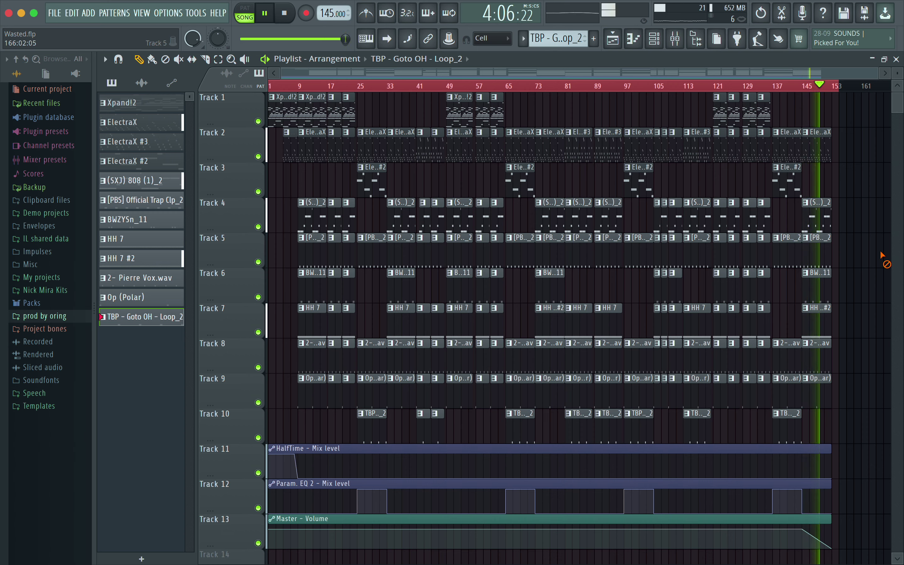
{"action": "scroll", "coordinate": [884, 255], "scroll_direction": "up", "scroll_amount": 4}
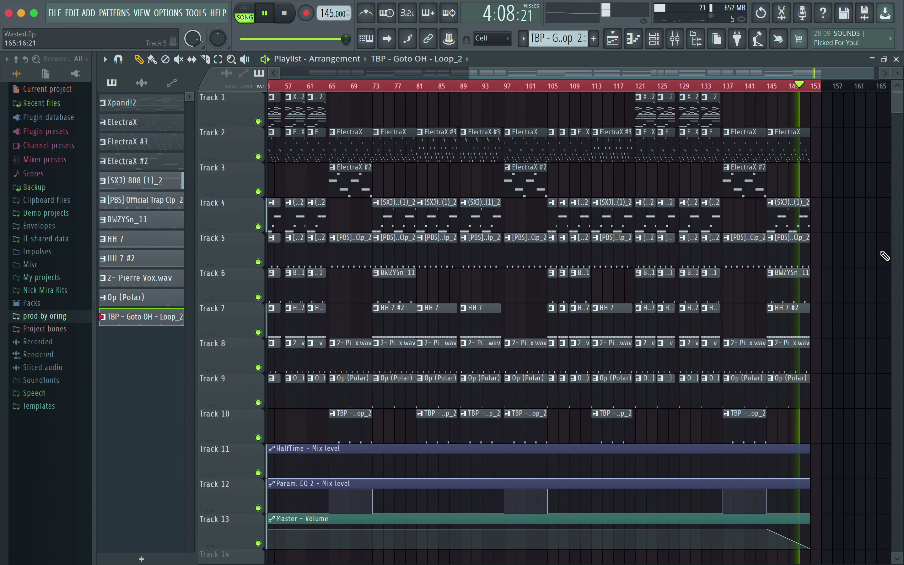